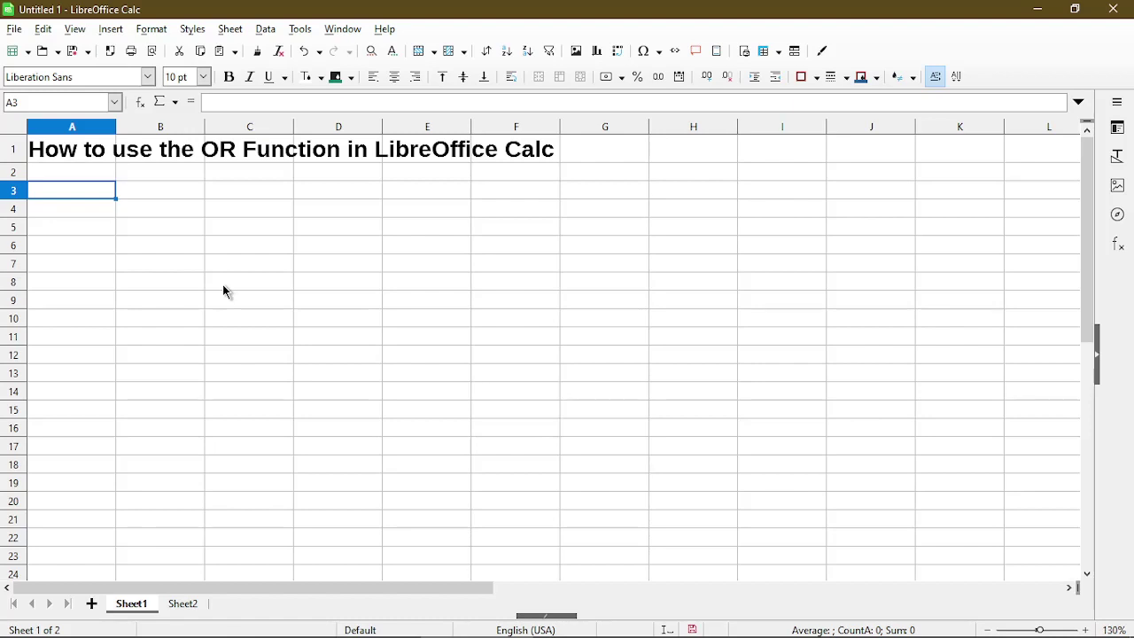
On Sheet2, enter =OR(B5,C5) in D5 so it returns TRUE for the TRUE/FALSE pair
{"action": "left_click", "coordinate": [184, 604]}
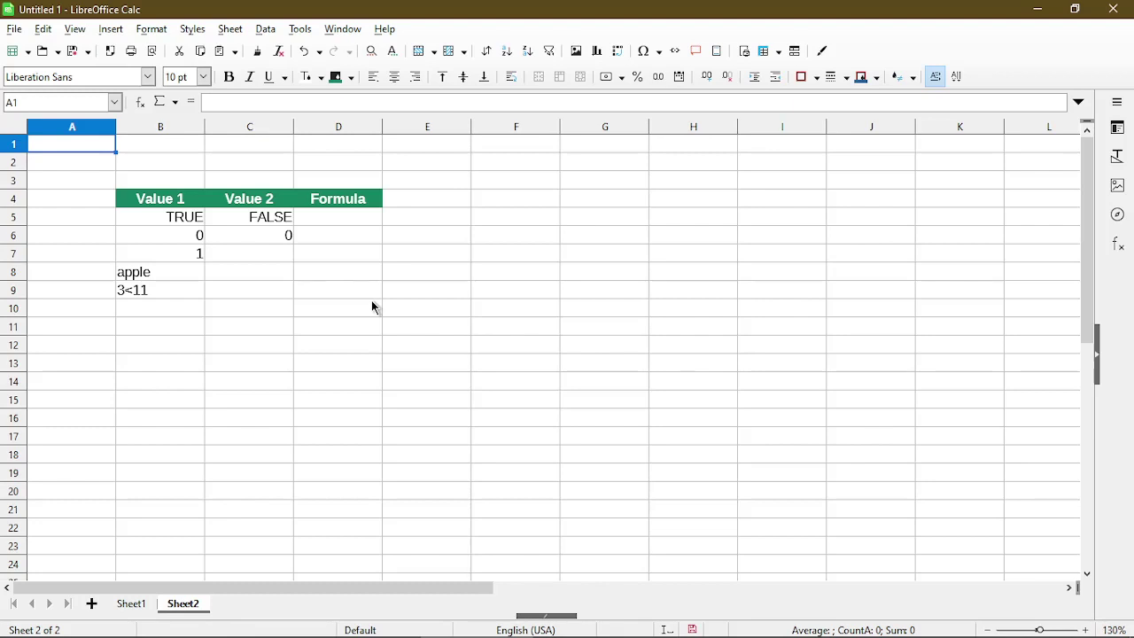
{"action": "left_click", "coordinate": [344, 219]}
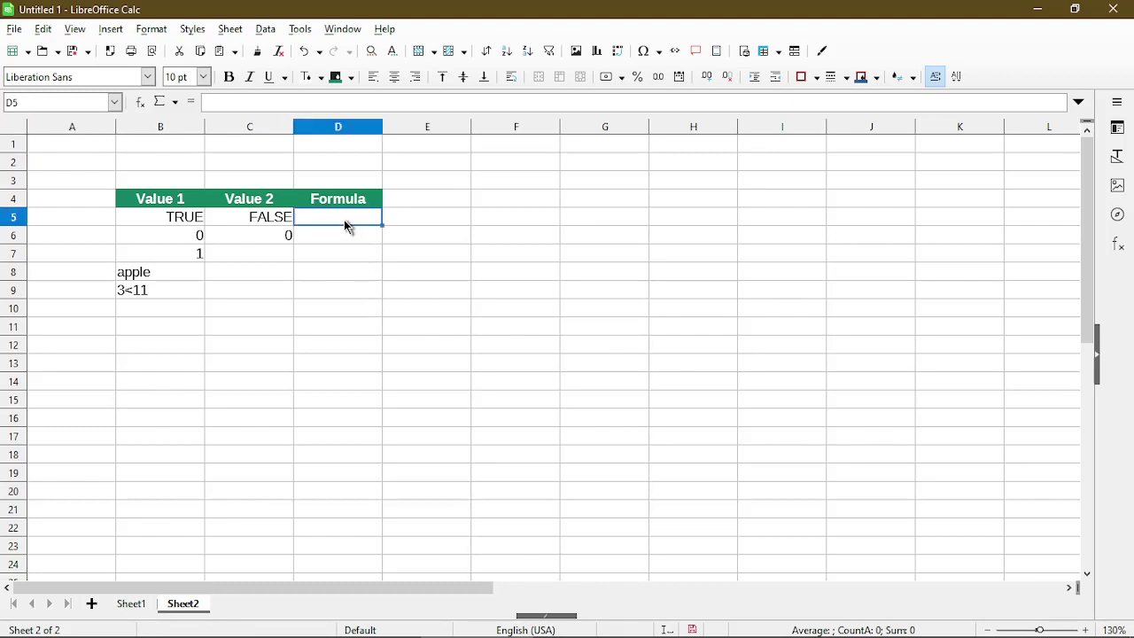
{"action": "type", "text": "=or("}
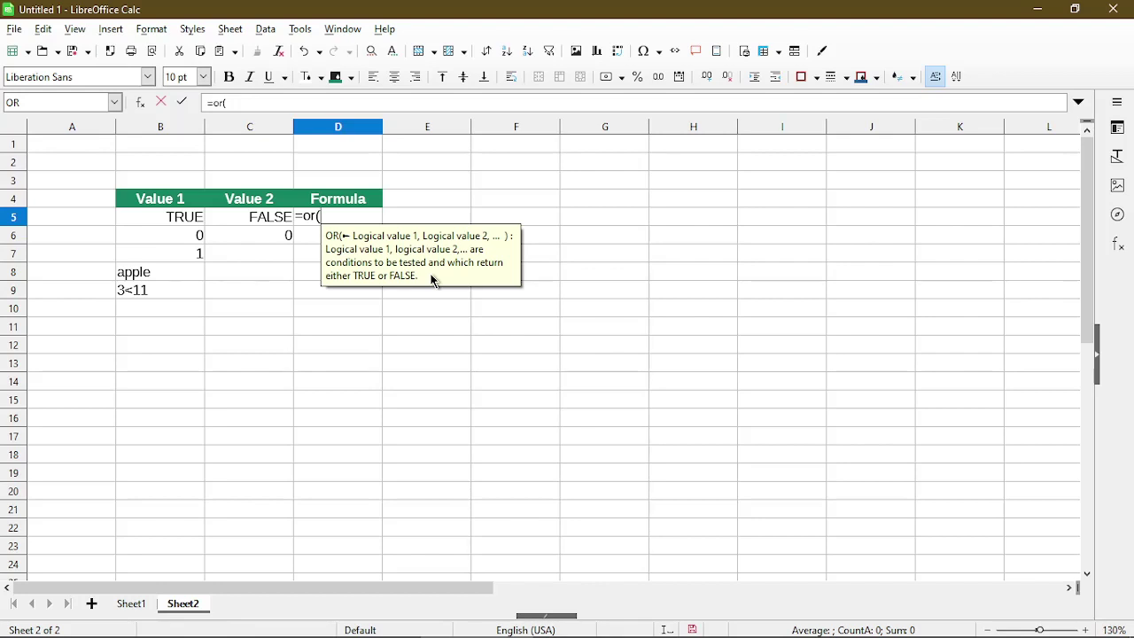
{"action": "left_click", "coordinate": [183, 221]}
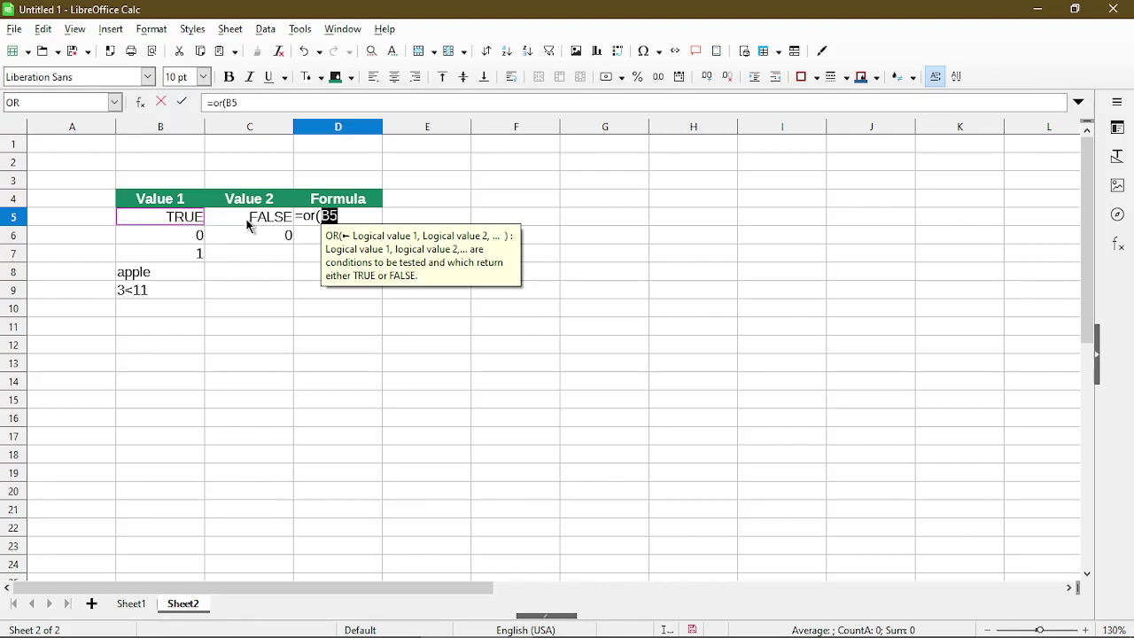
{"action": "type", "text": ","}
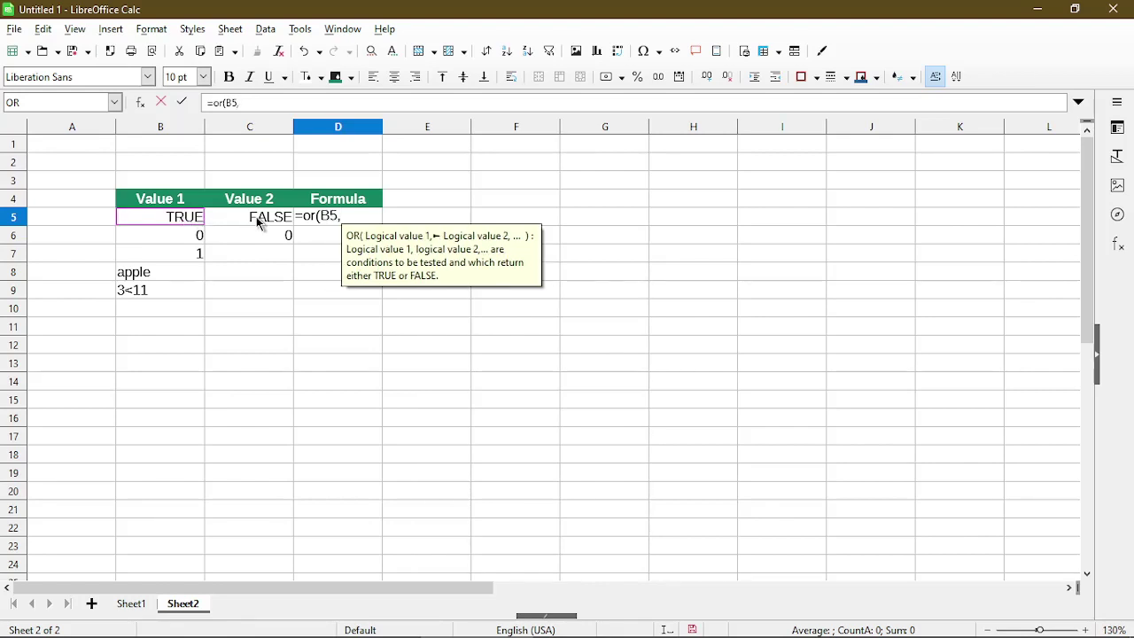
{"action": "left_click", "coordinate": [258, 221]}
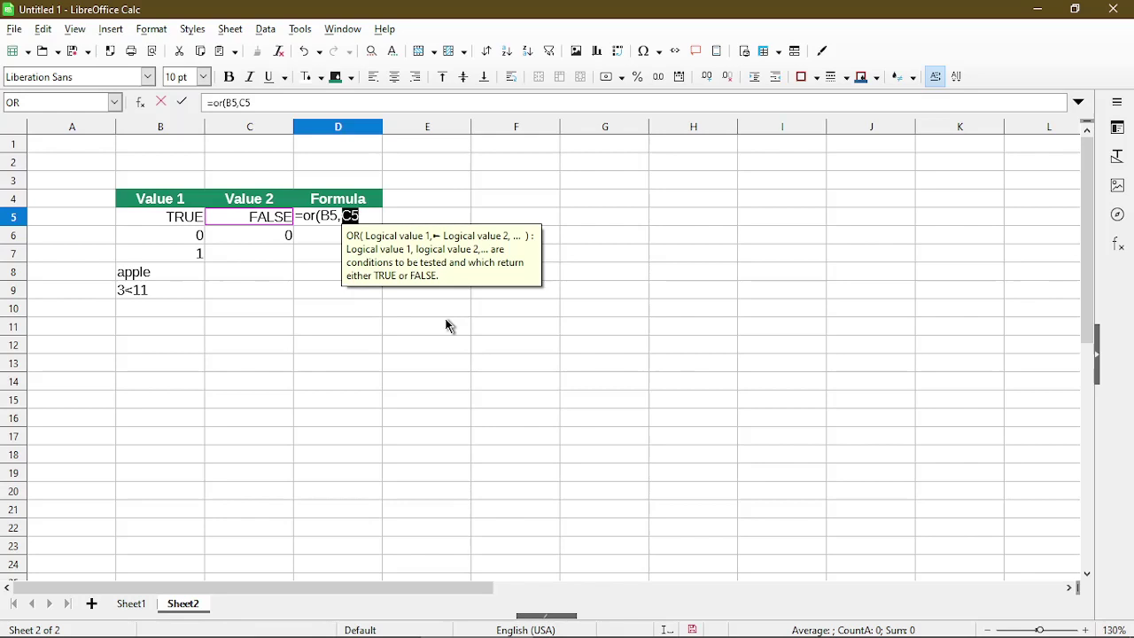
{"action": "type", "text": ")"}
{"action": "key", "text": "Return"}
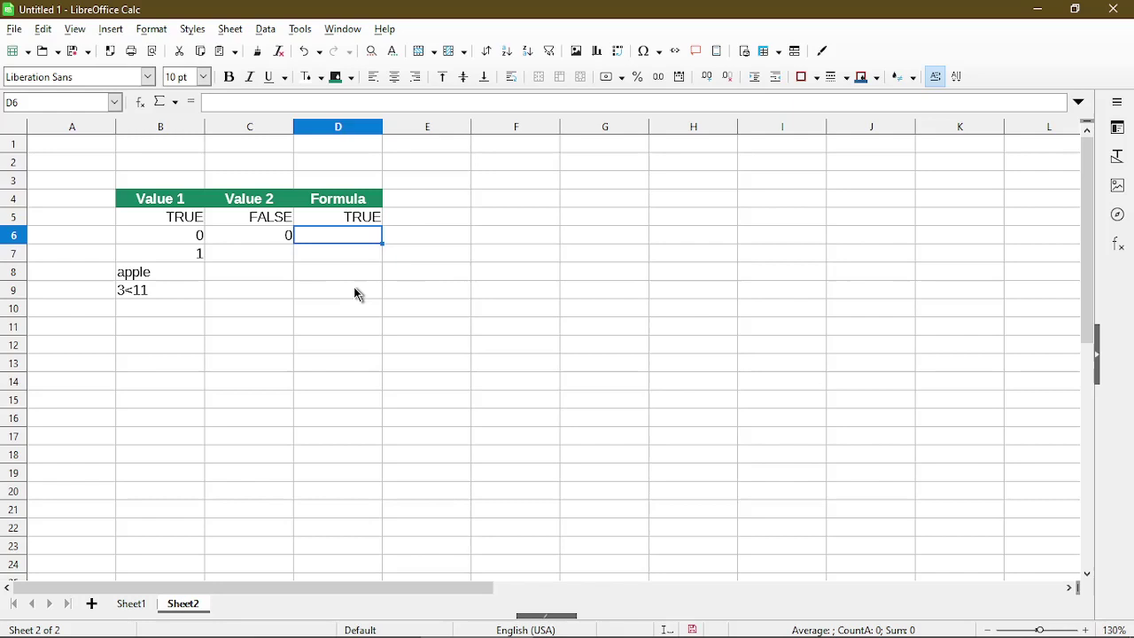
Paste the OR formula into D6 as =OR(B6,C6) and set C6 to 1
{"action": "key", "text": "ctrl+v"}
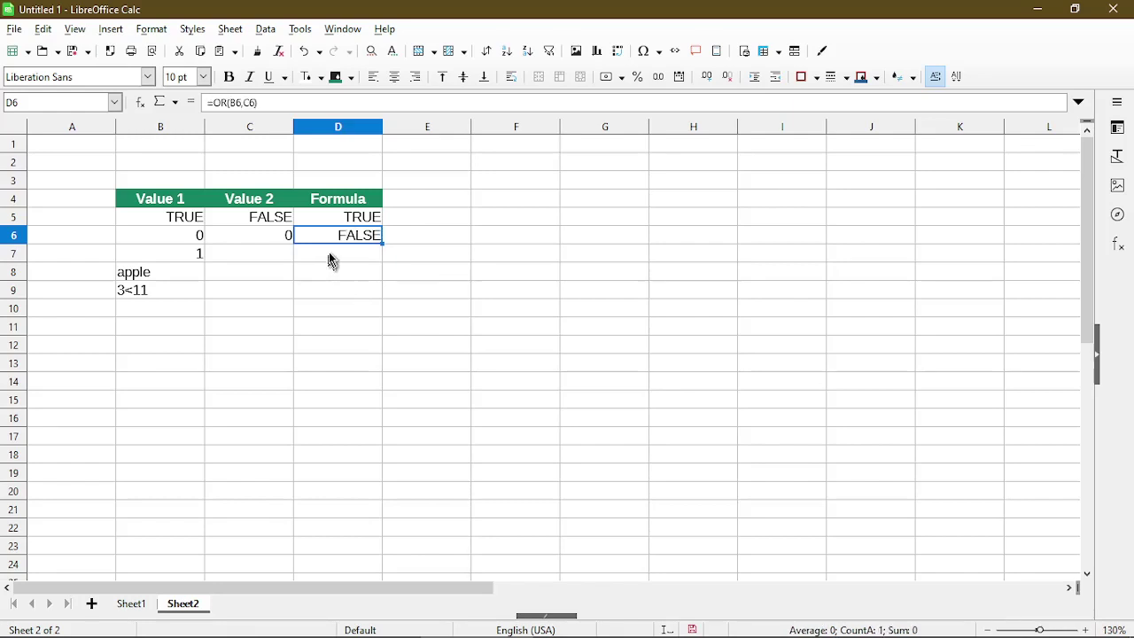
{"action": "left_click", "coordinate": [250, 232]}
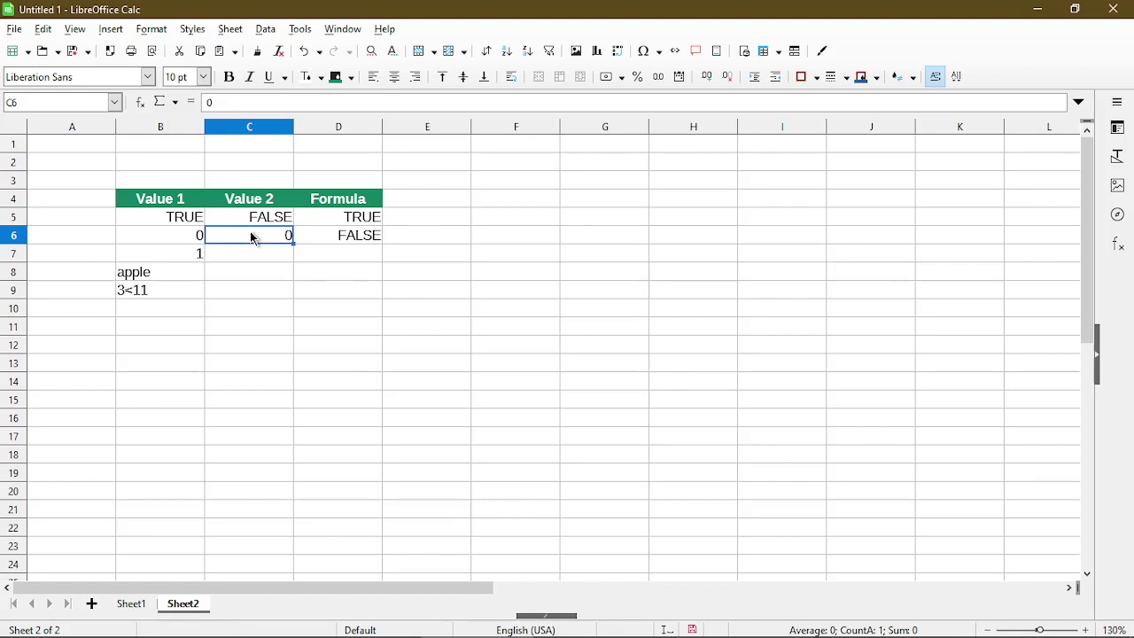
{"action": "type", "text": "1"}
{"action": "key", "text": "Tab"}
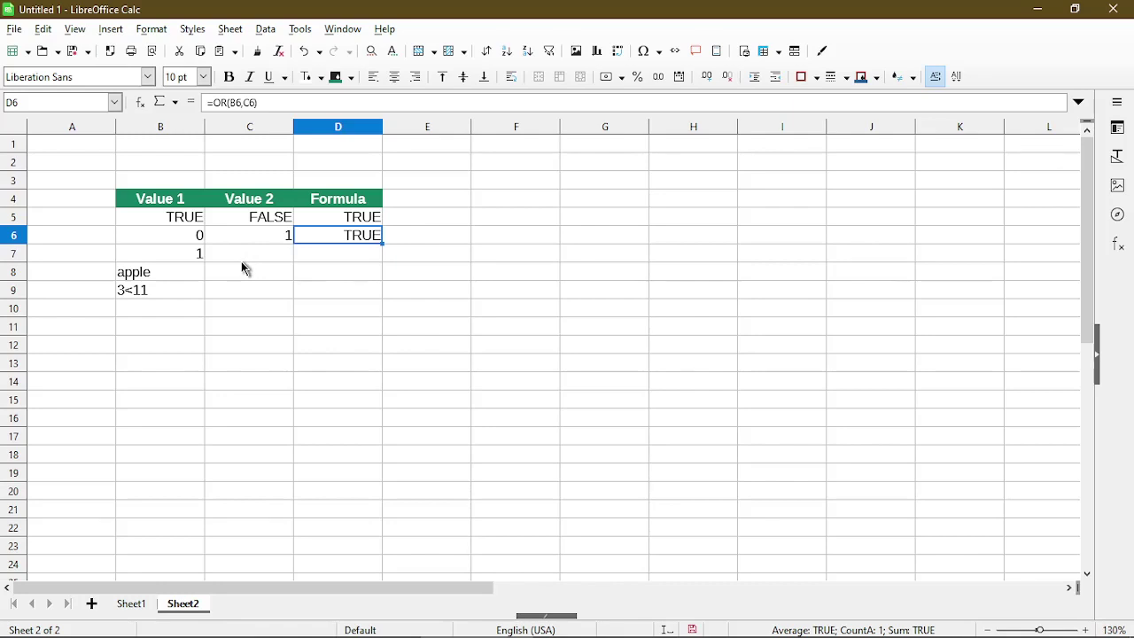
Change C6 to -250 so that D6 still shows TRUE
{"action": "key", "text": "Left"}
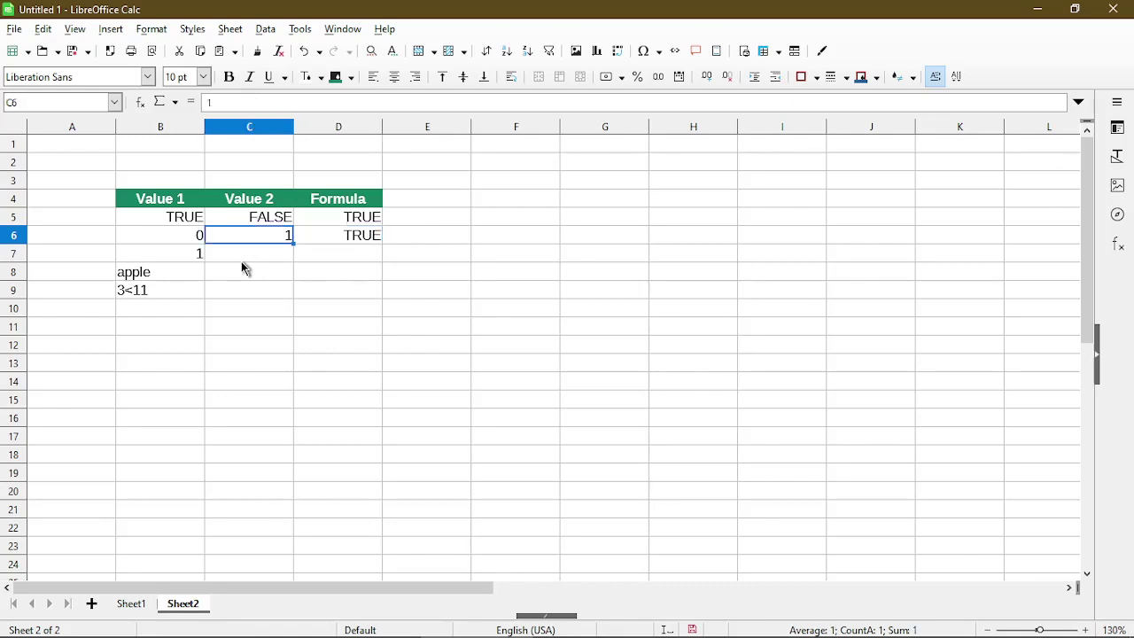
{"action": "type", "text": "-"}
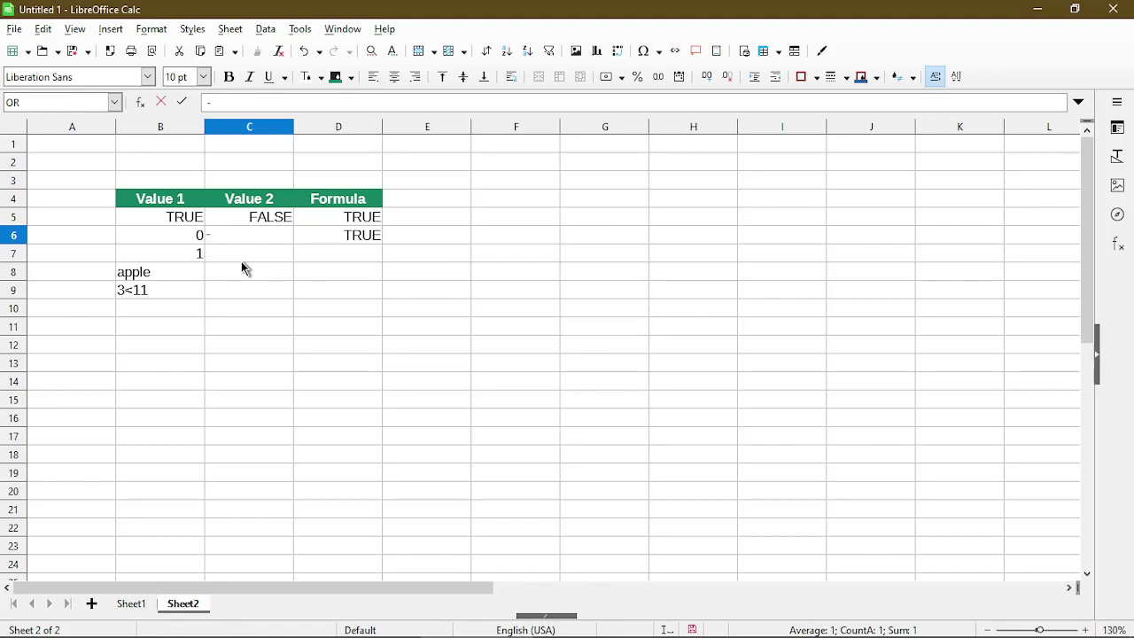
{"action": "type", "text": "250"}
{"action": "key", "text": "Tab"}
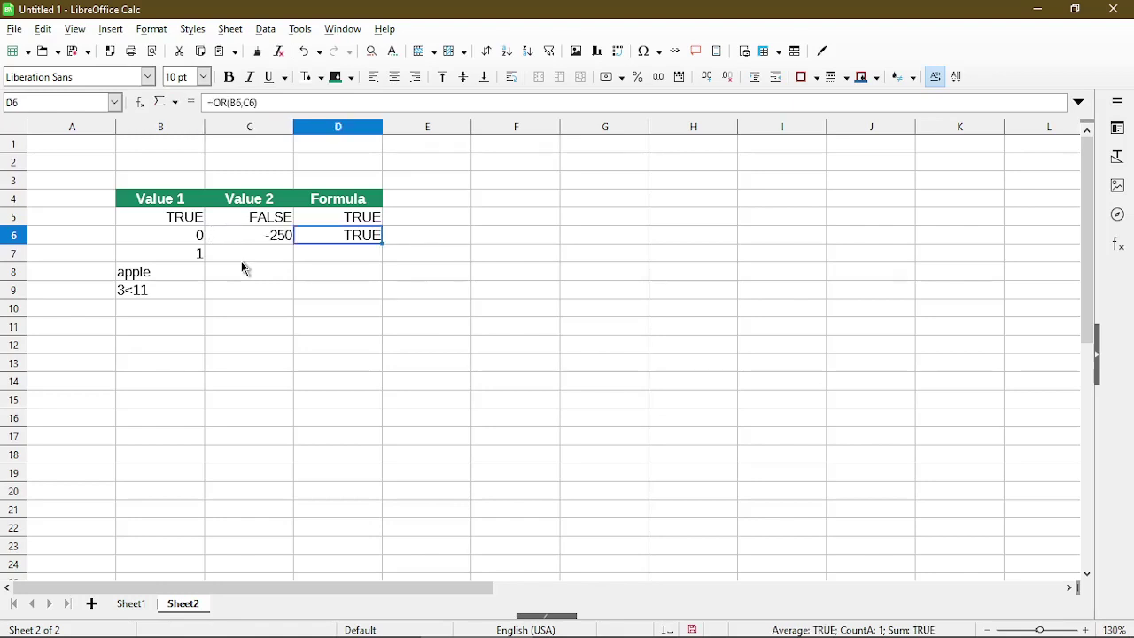
{"action": "key", "text": "Down"}
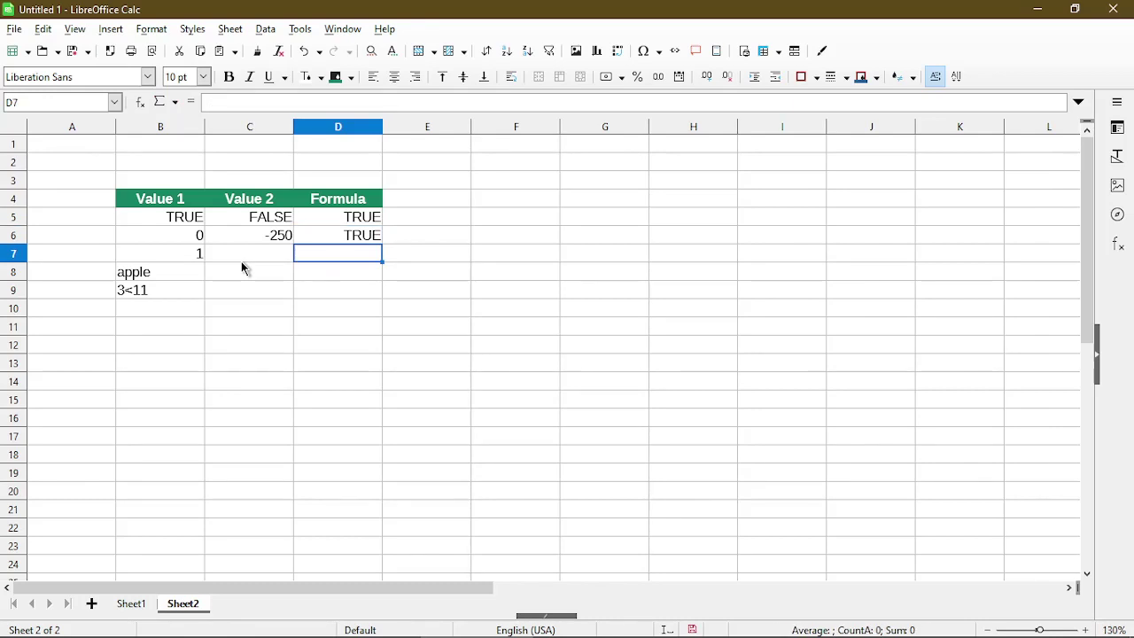
Fill D7 with =OR(B7,C7) and change B7 to 0, making D7 return FALSE
{"action": "key", "text": "ctrl+d"}
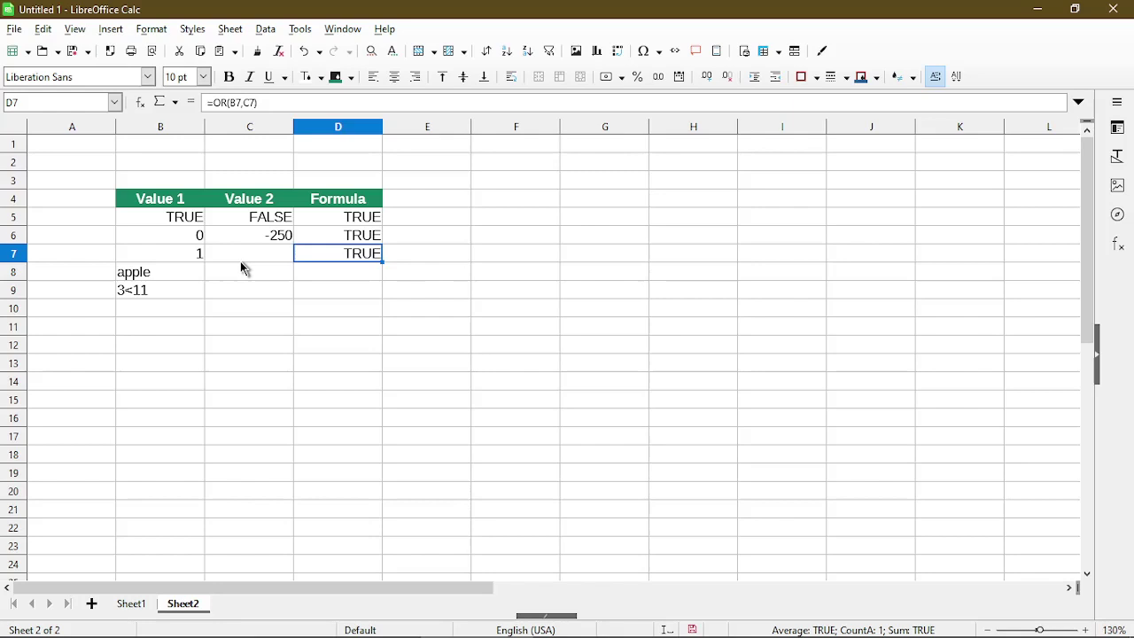
{"action": "left_click", "coordinate": [186, 259]}
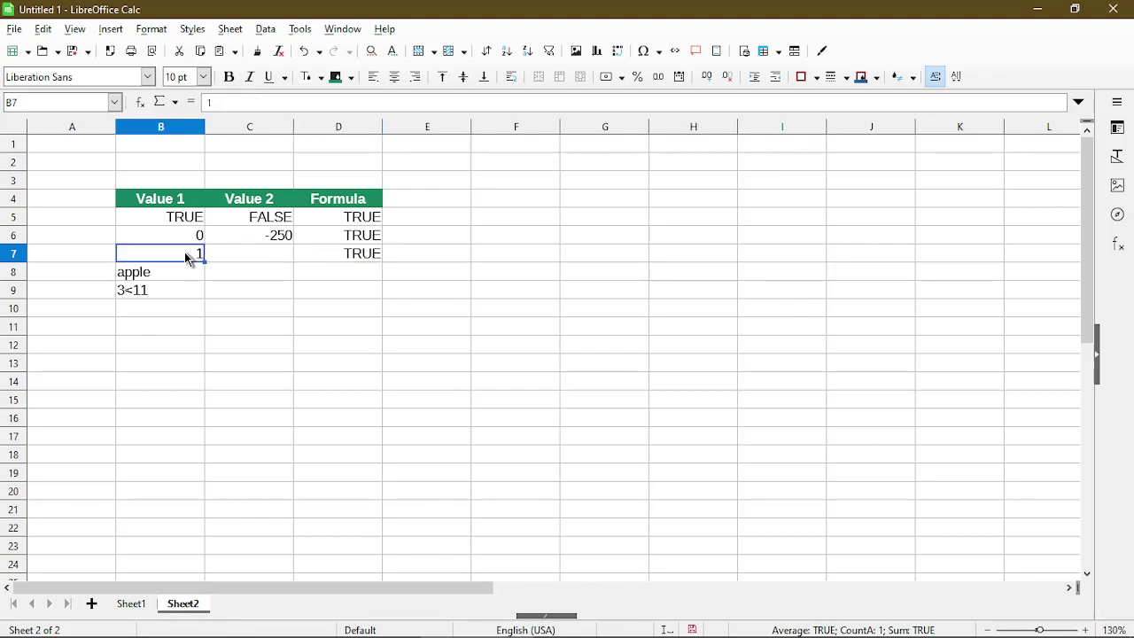
{"action": "type", "text": "0"}
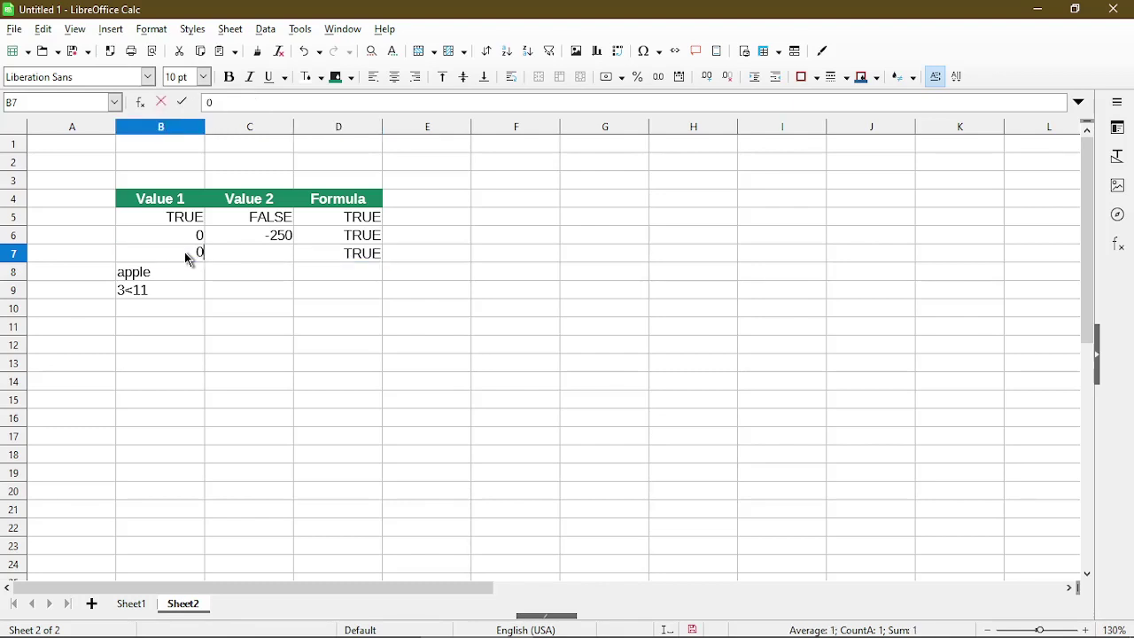
{"action": "key", "text": "Tab"}
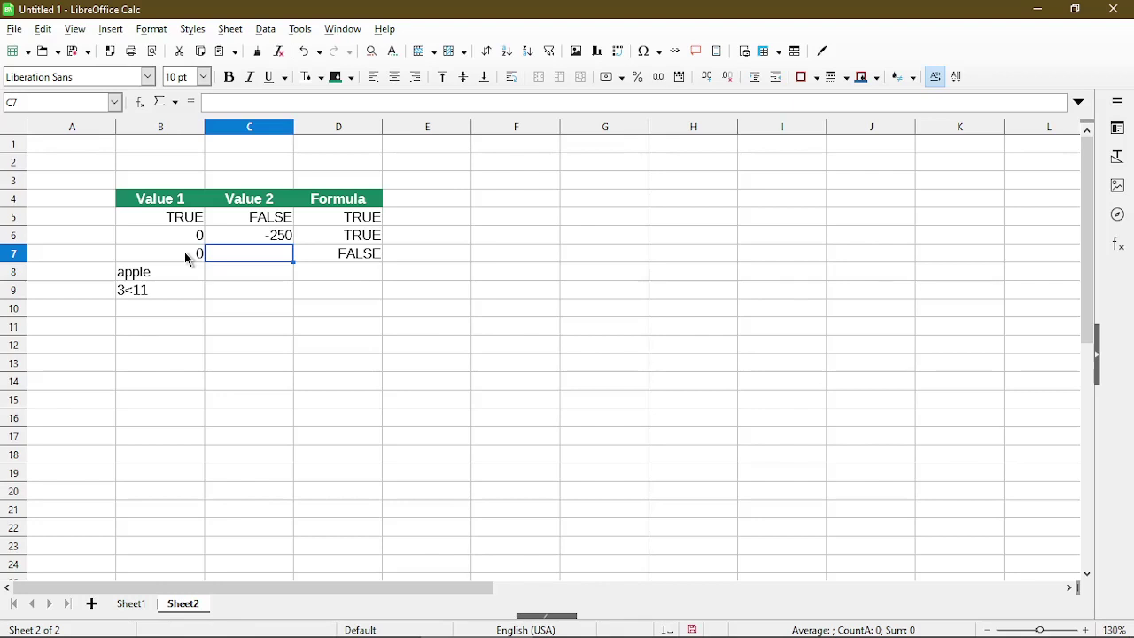
Paste =OR(B8,C8) into D8, which shows #VALUE! for the text apple
{"action": "key", "text": "Right"}
{"action": "key", "text": "Down"}
{"action": "type", "text": "=OR(B8,C8)"}
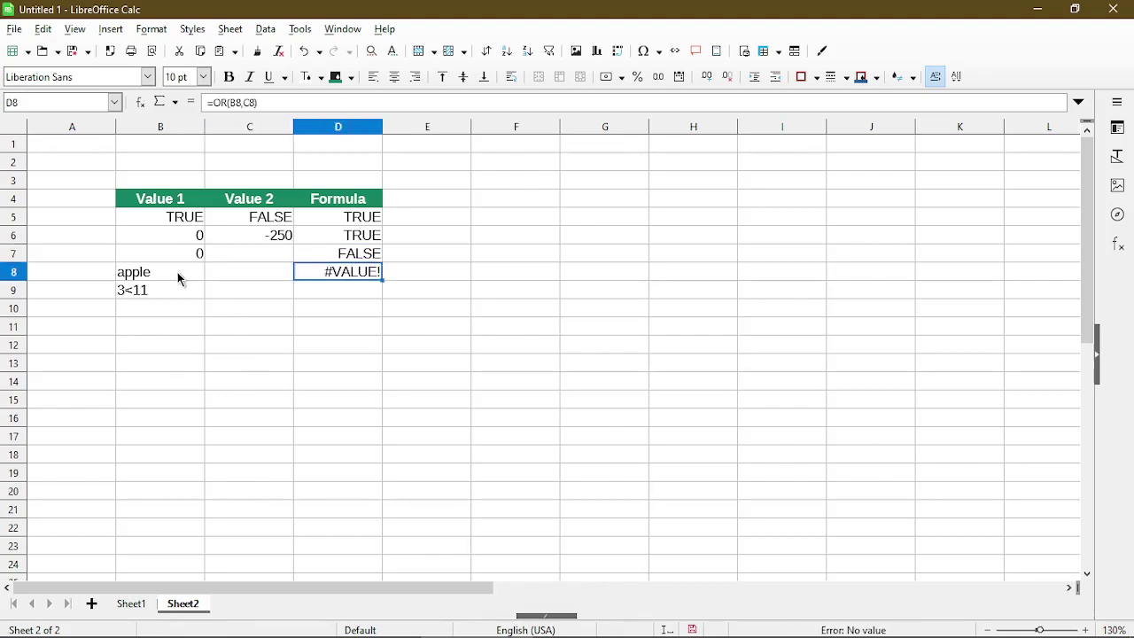
{"action": "left_click", "coordinate": [247, 279]}
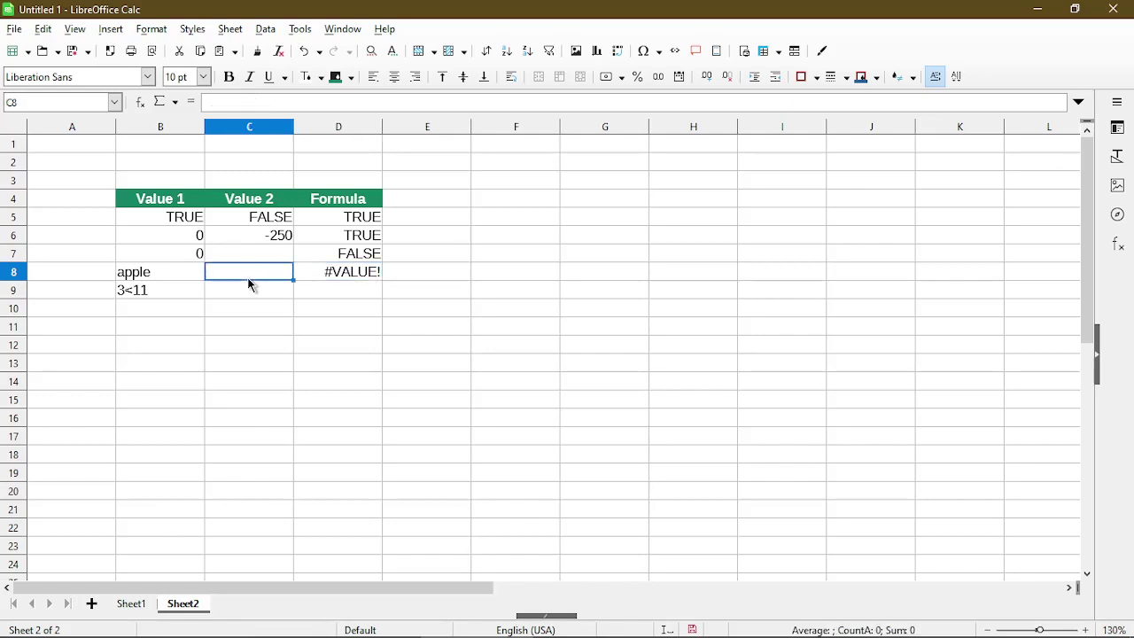
{"action": "key", "text": "Right"}
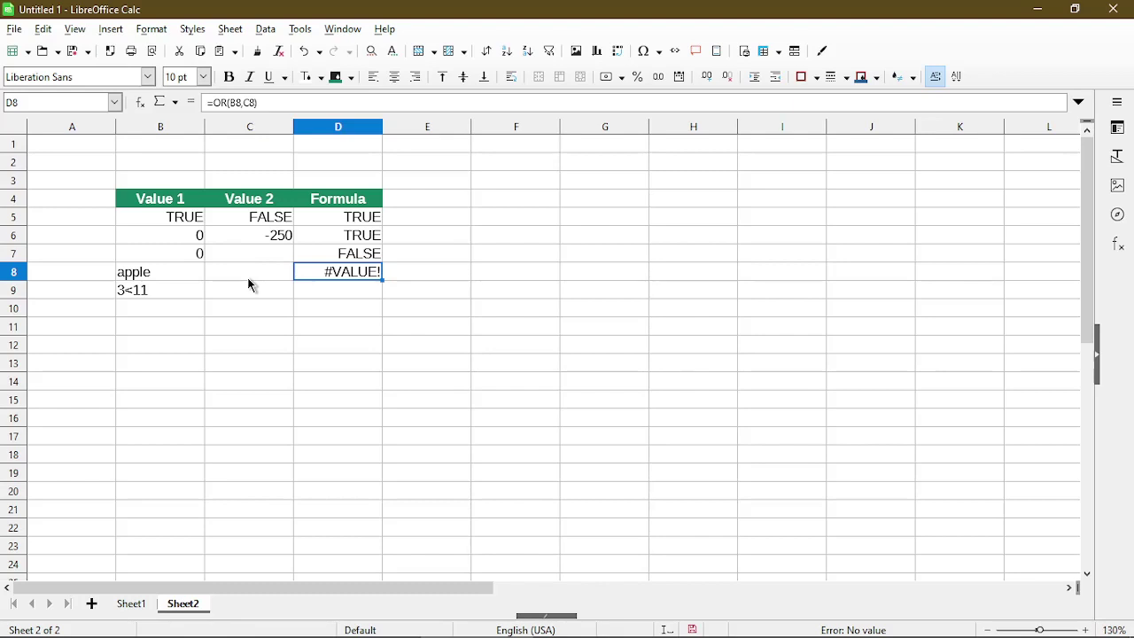
Replace apple in B8 with FALSE so D8 returns FALSE
{"action": "key", "text": "Left"}
{"action": "key", "text": "Left"}
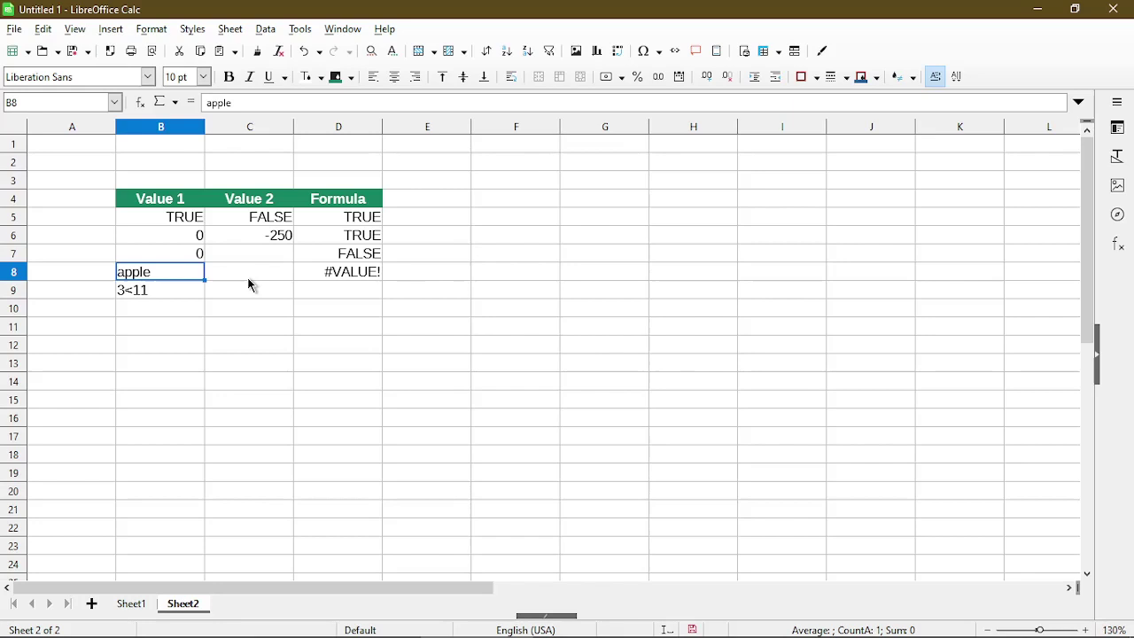
{"action": "type", "text": "FALSE"}
{"action": "key", "text": "Tab"}
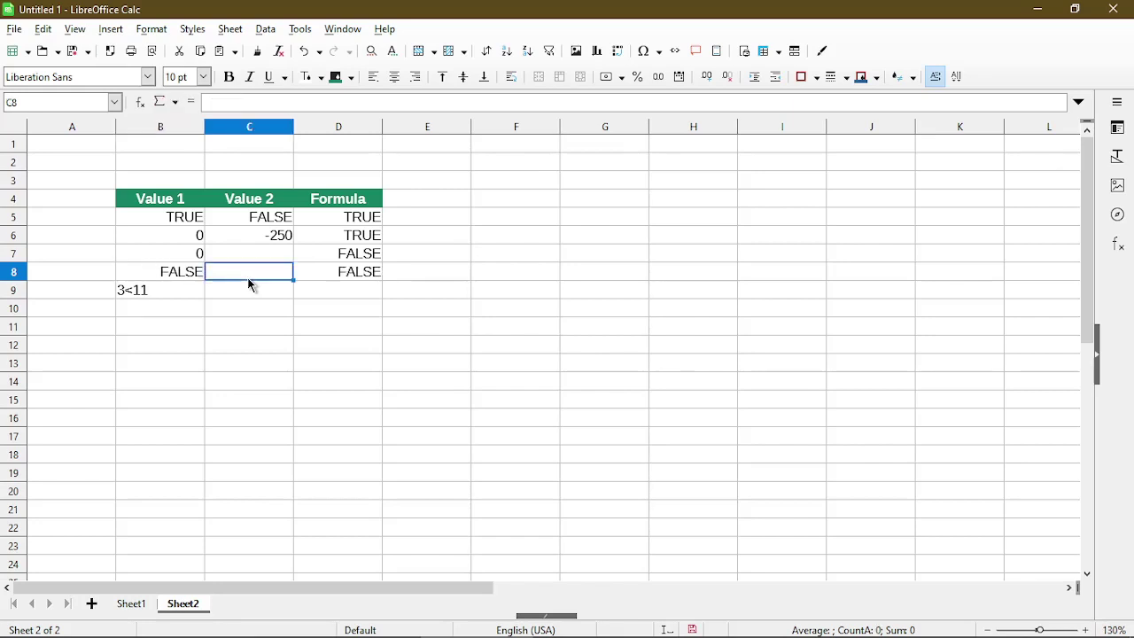
{"action": "key", "text": "Down"}
Fill D9 with =OR(B9,C9), which gives #VALUE! for the text 3<11 in B9
{"action": "key", "text": "Right"}
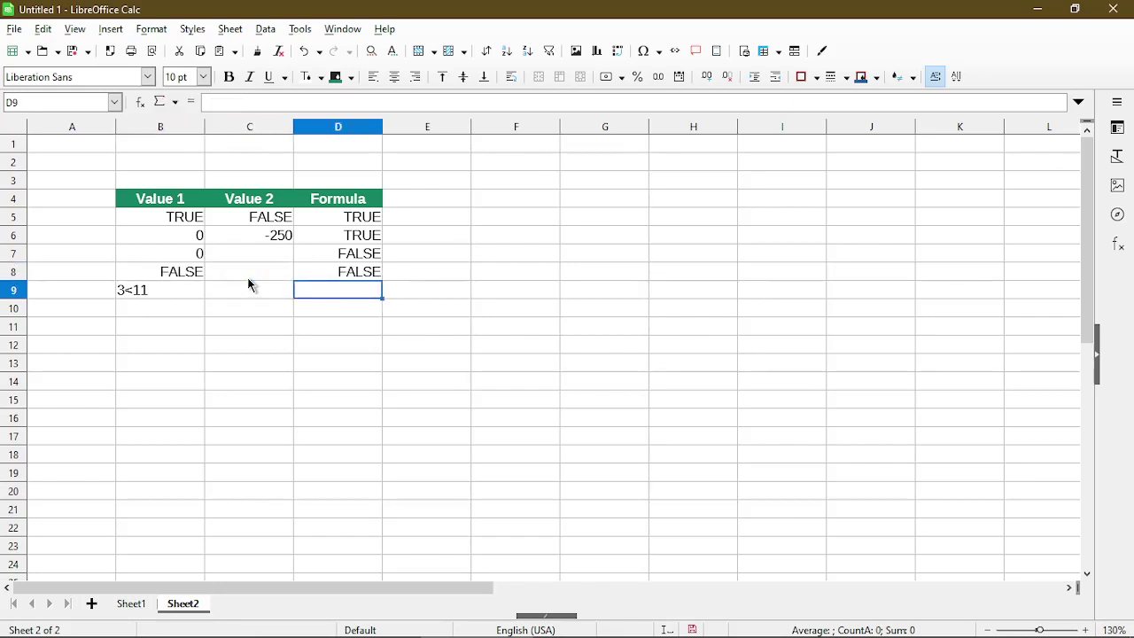
{"action": "key", "text": "ctrl+d"}
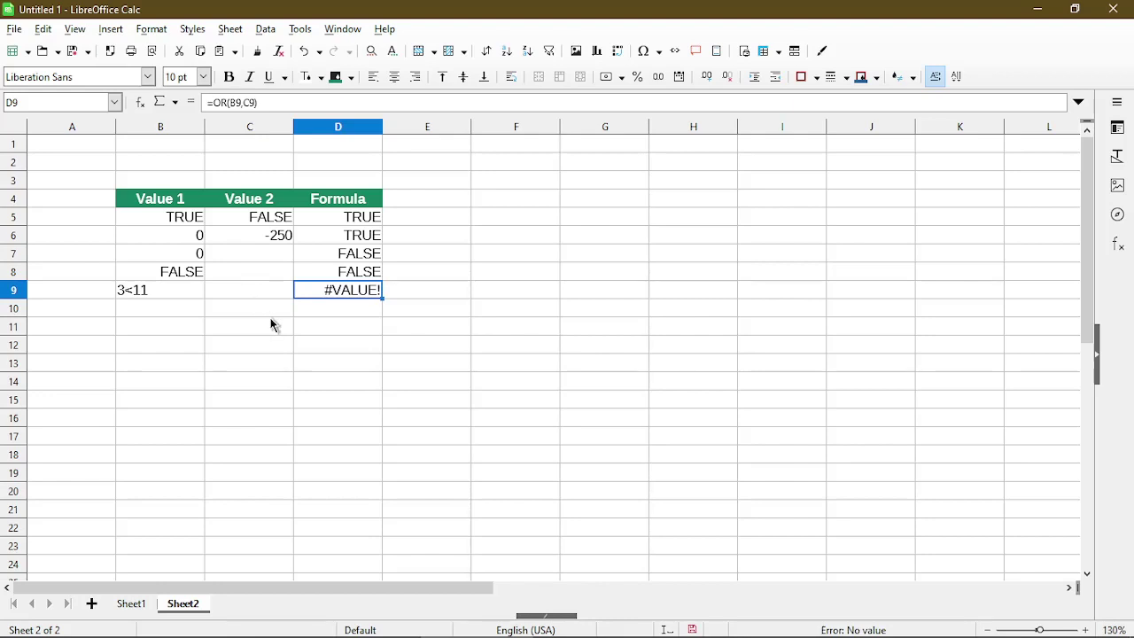
{"action": "key", "text": "Left"}
{"action": "key", "text": "Left"}
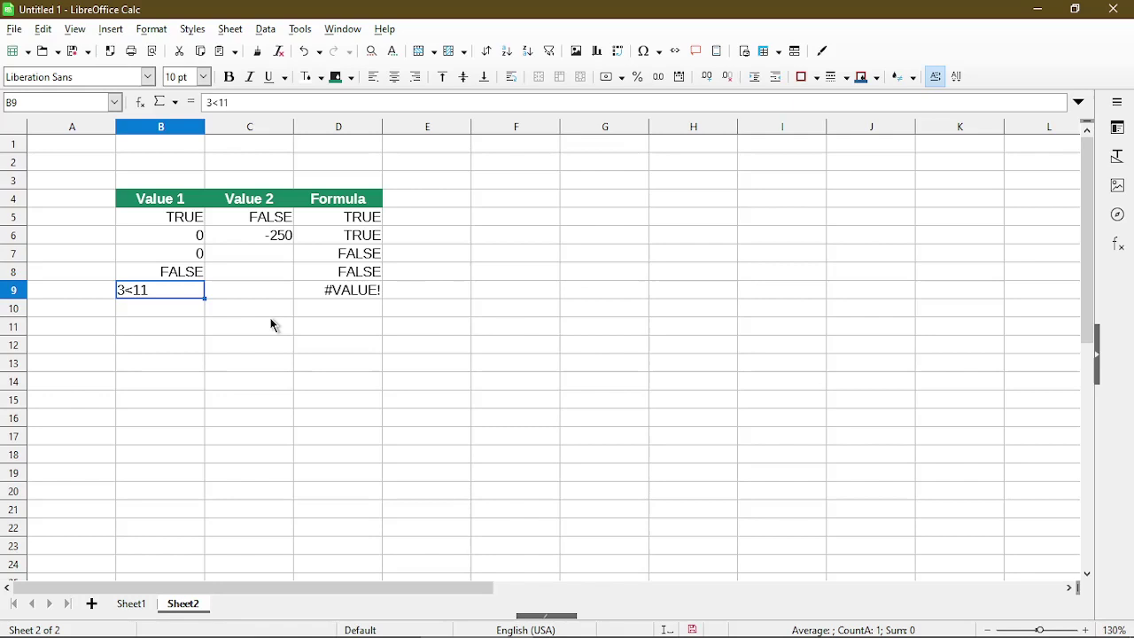
{"action": "key", "text": "Right"}
{"action": "key", "text": "Right"}
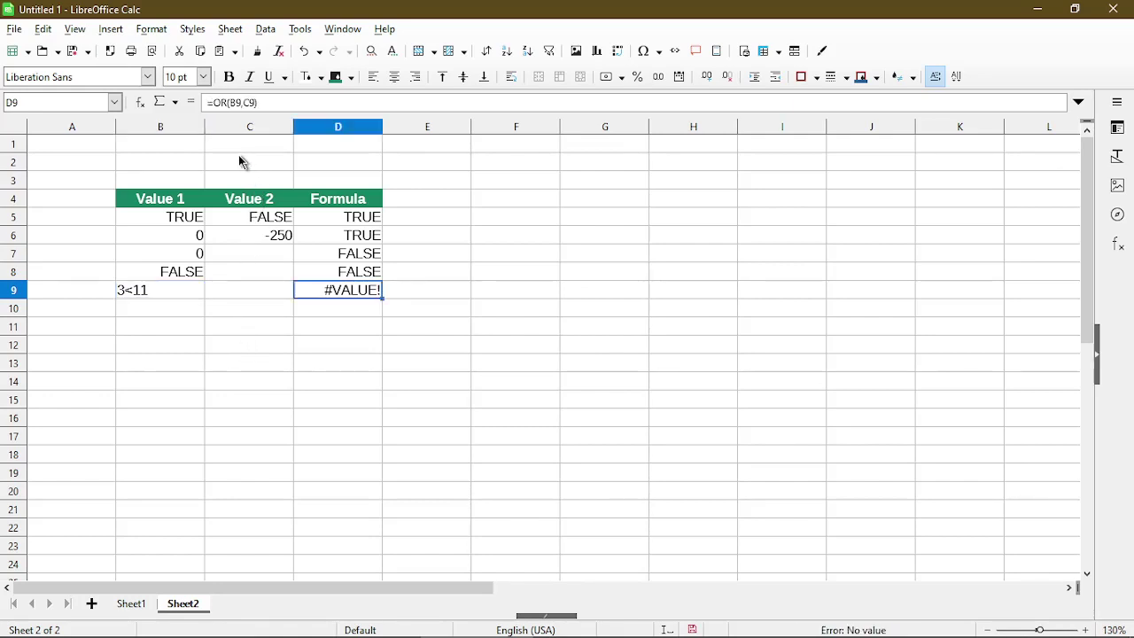
{"action": "left_click", "coordinate": [157, 293]}
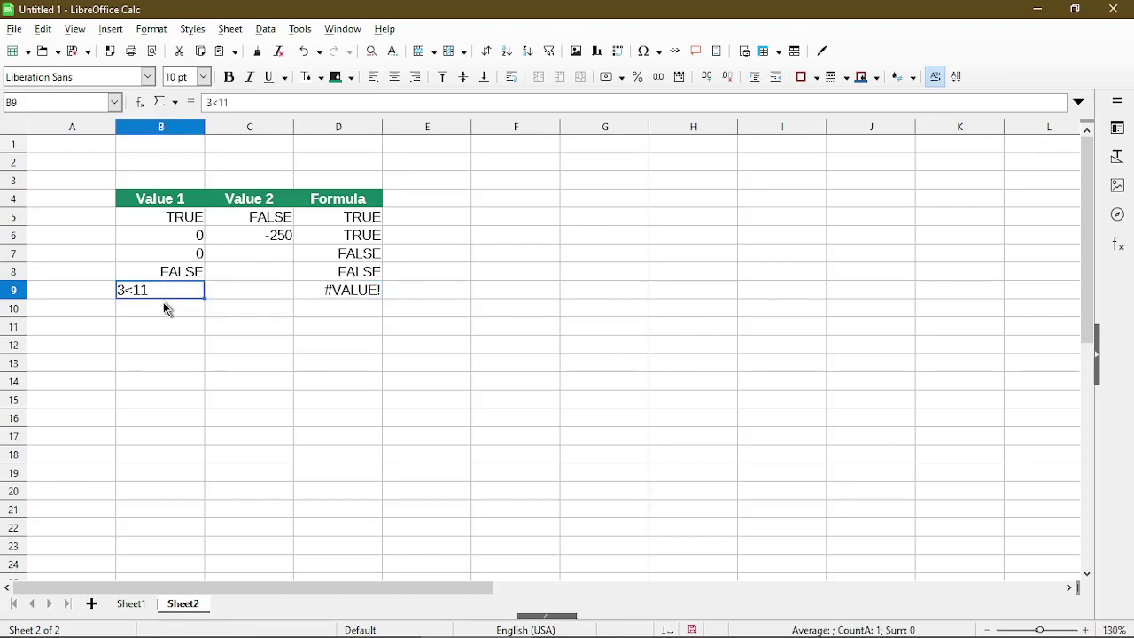
Restore apple in B8 so D8 shows #VALUE! again
{"action": "left_click", "coordinate": [166, 274]}
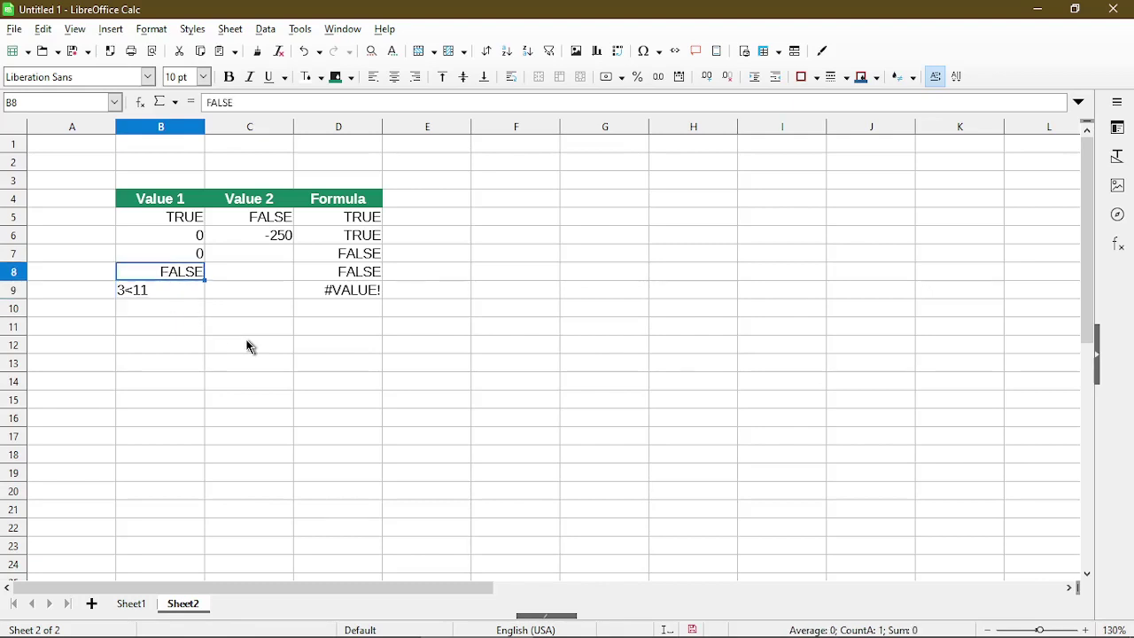
{"action": "type", "text": "apple"}
{"action": "key", "text": "Return"}
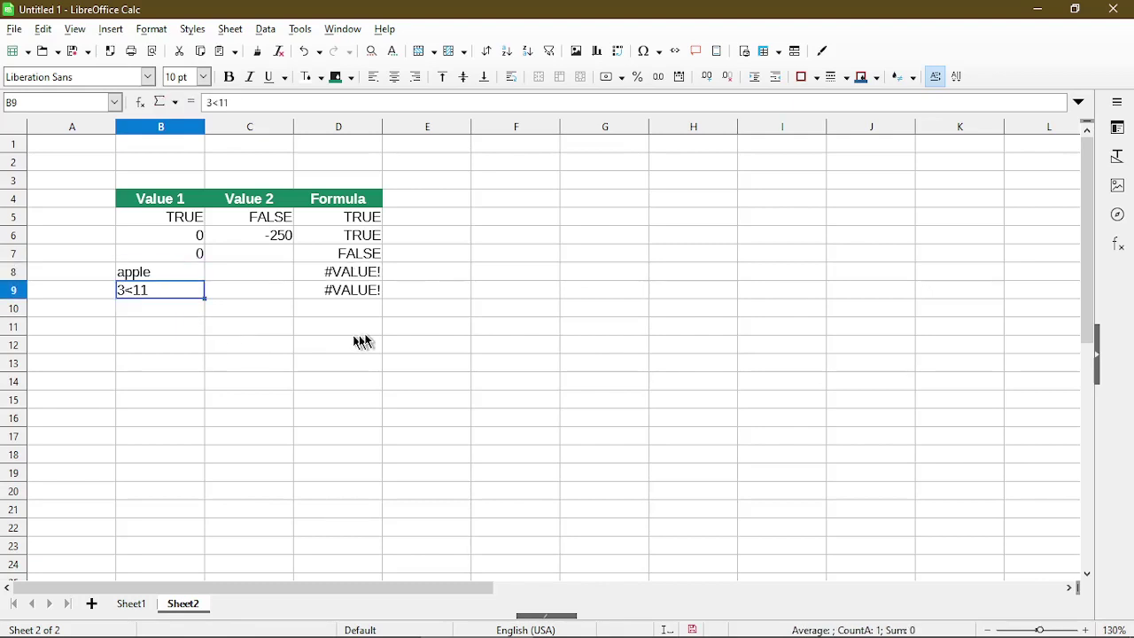
Enter =OR(3<11,1) in E9, which returns TRUE
{"action": "left_click", "coordinate": [411, 294]}
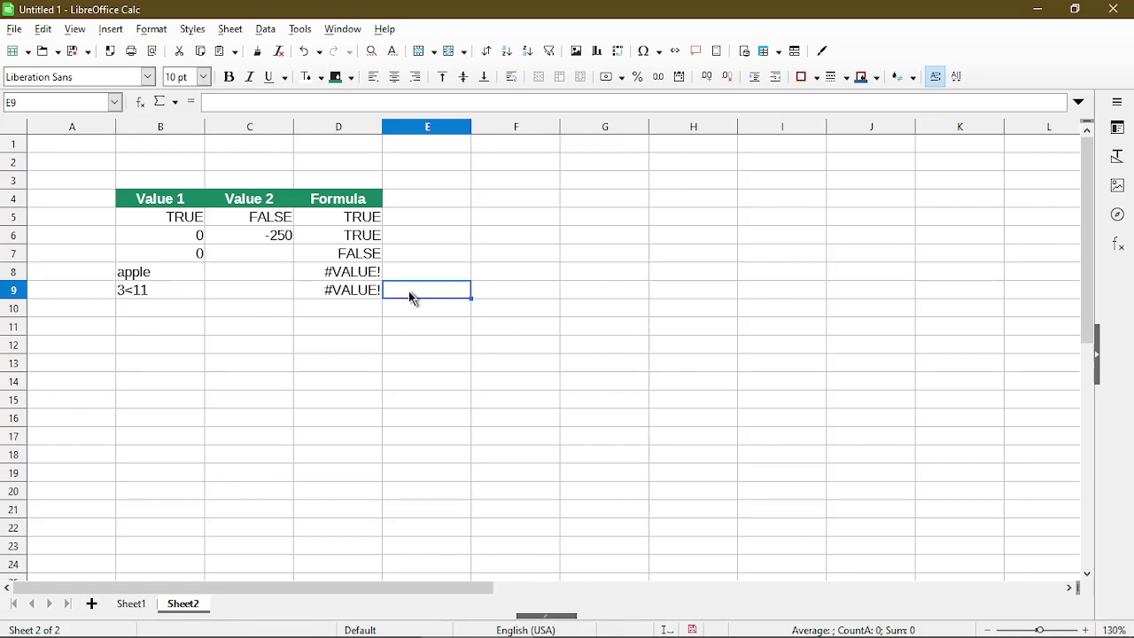
{"action": "type", "text": "=or("}
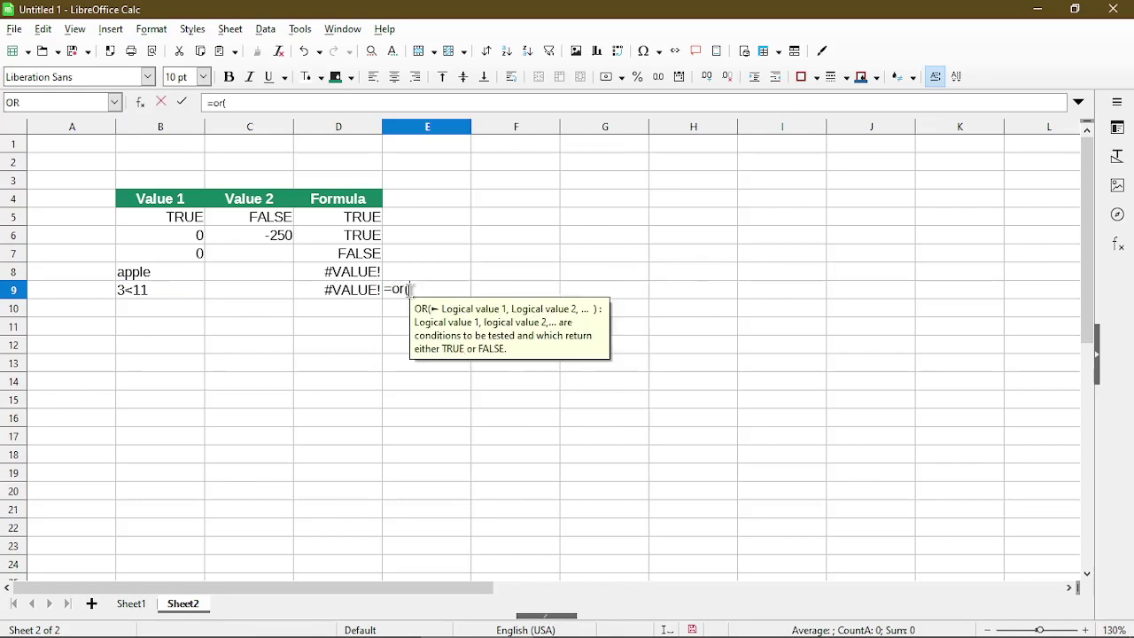
{"action": "type", "text": "3<11"}
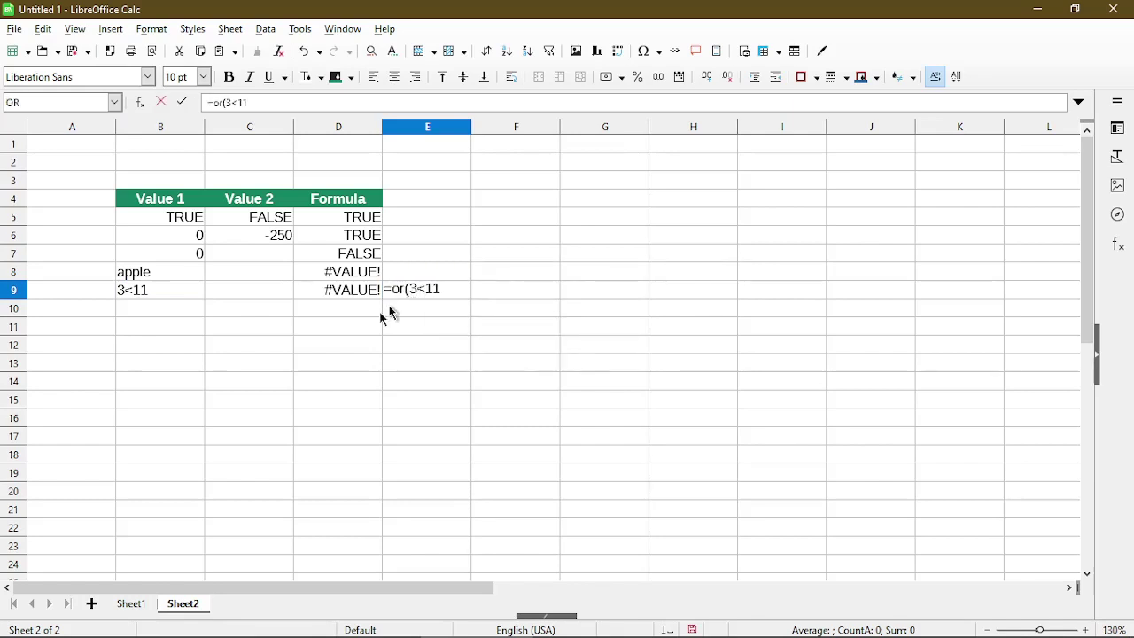
{"action": "type", "text": ","}
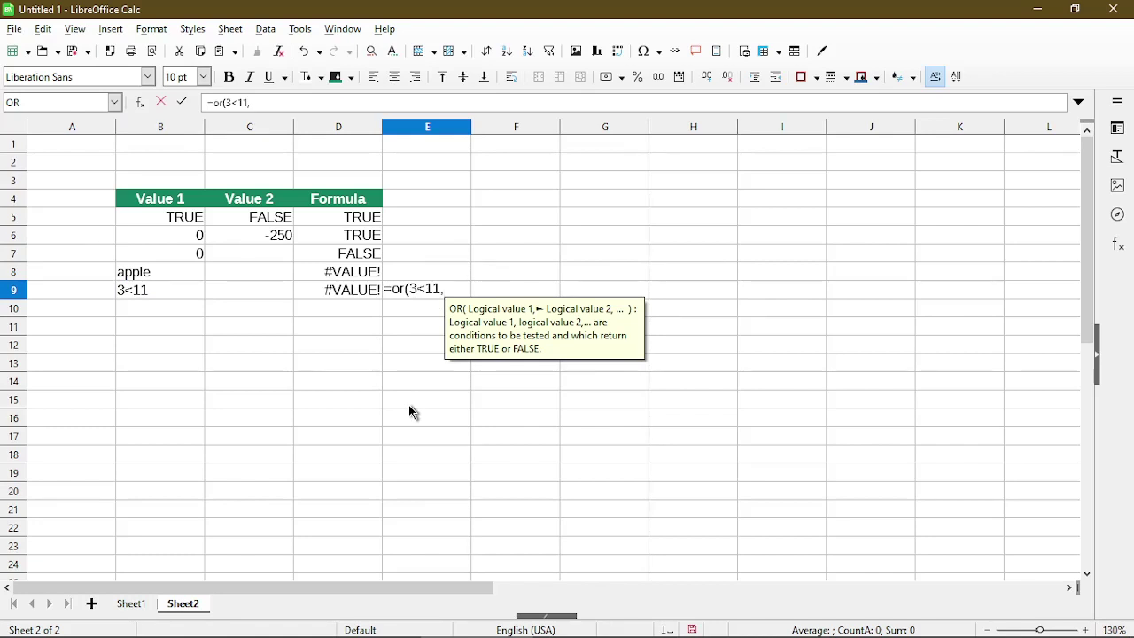
{"action": "type", "text": "1)"}
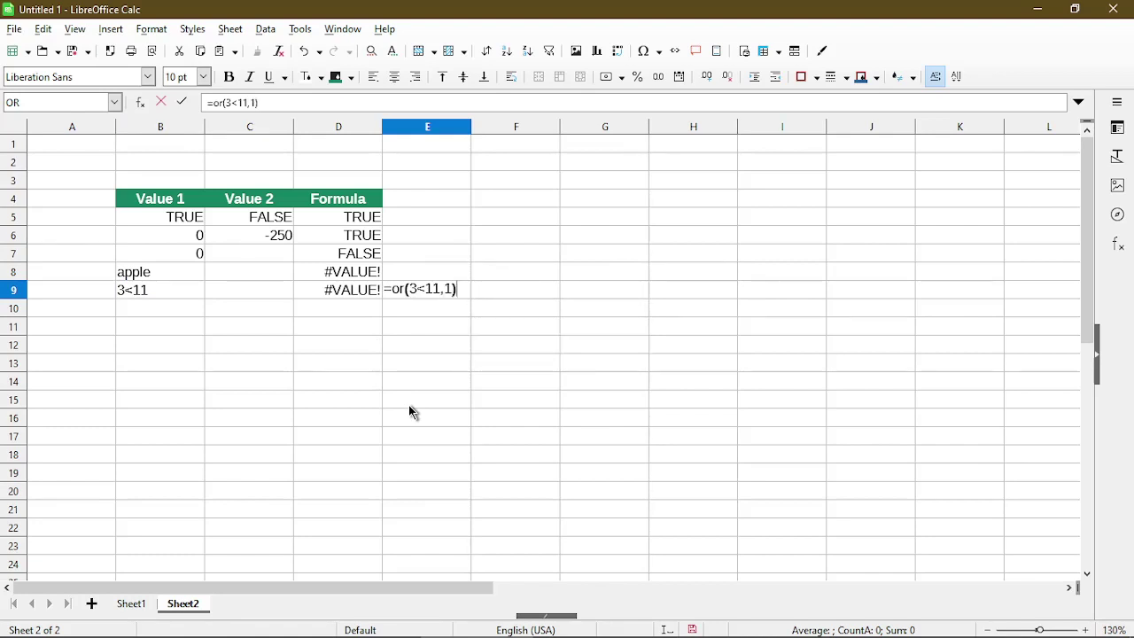
{"action": "key", "text": "Return"}
{"action": "key", "text": "Up"}
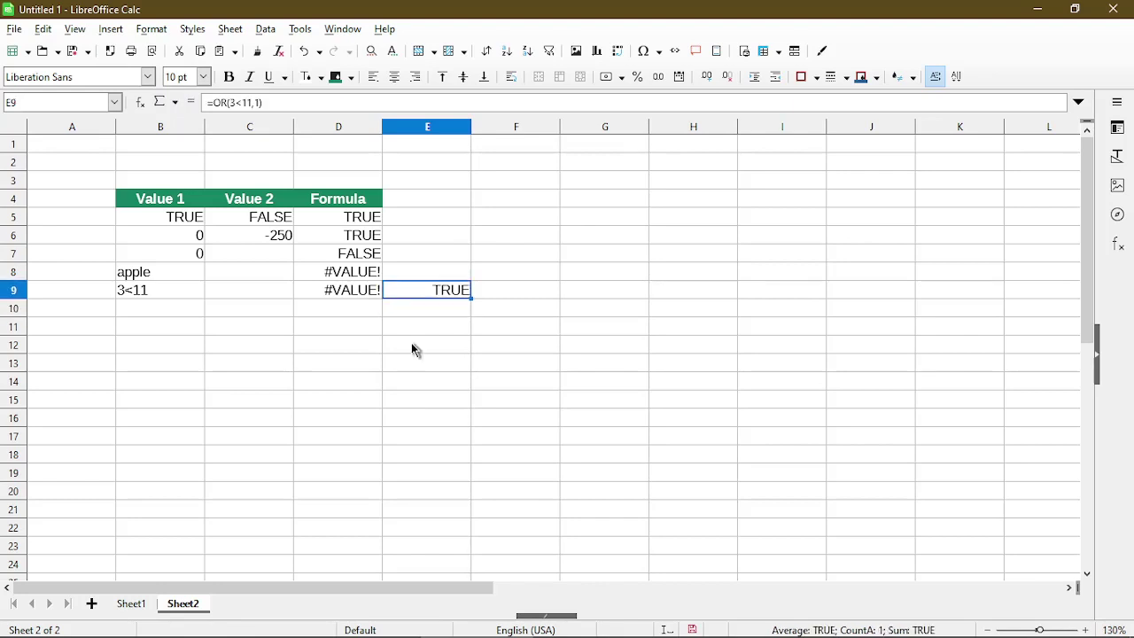